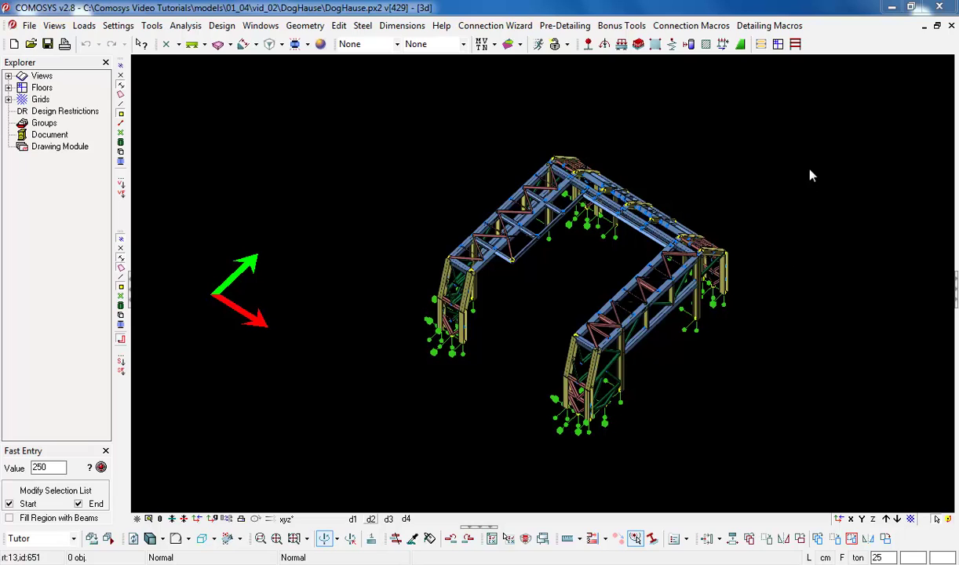
# Step: Float and re-maximize the 3D view, then rotate the steel frame slightly
pyautogui.click(938, 25)
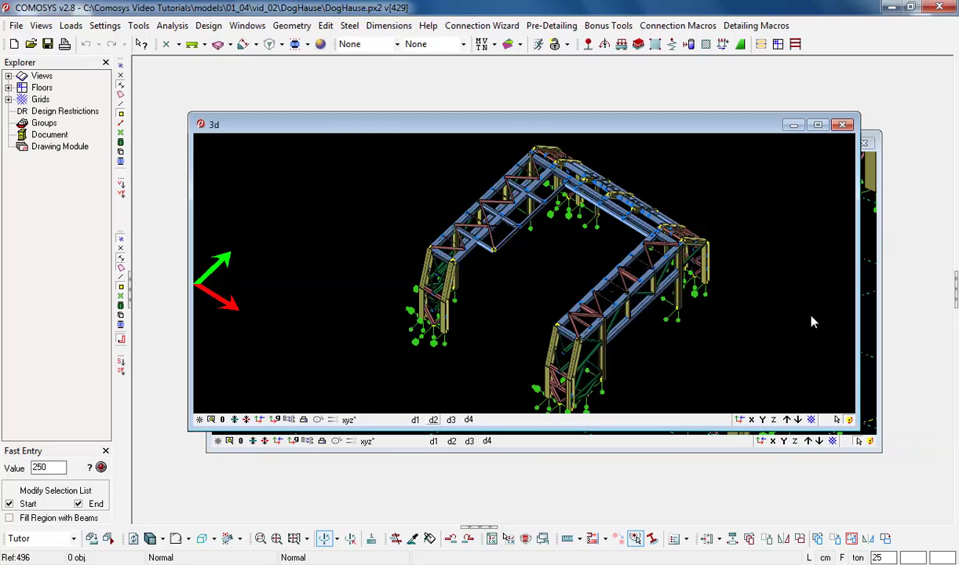
pyautogui.click(817, 127)
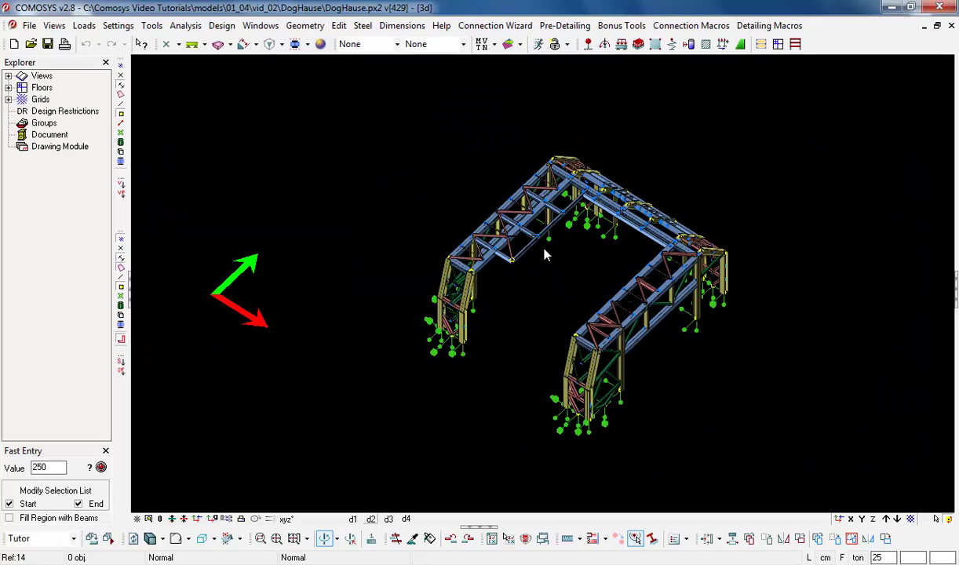
pyautogui.moveTo(559, 252); pyautogui.dragTo(560, 251, button='middle')
pyautogui.moveTo(559, 251)
pyautogui.mouseDown(button='middle')
pyautogui.moveTo(578, 247)
pyautogui.moveTo(554, 252)
pyautogui.moveTo(568, 256)
pyautogui.moveTo(567, 238)
pyautogui.moveTo(571, 274)
pyautogui.moveTo(571, 242)
pyautogui.moveTo(568, 274)
pyautogui.moveTo(525, 265)
pyautogui.moveTo(572, 272)
pyautogui.moveTo(567, 236)
pyautogui.moveTo(567, 254)
pyautogui.mouseUp(button='middle')
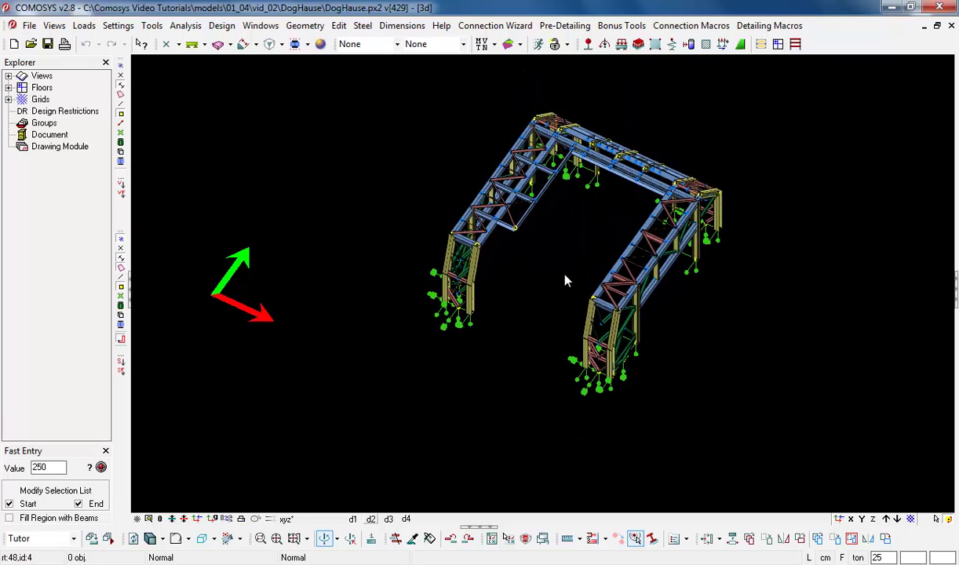
# Step: Pan the frame lower in the view and orbit it to a more overhead angle
pyautogui.moveTo(524, 261); pyautogui.dragTo(521, 254, button='middle')
pyautogui.moveTo(521, 254)
pyautogui.mouseDown(button='middle')
pyautogui.moveTo(593, 259)
pyautogui.moveTo(499, 271)
pyautogui.moveTo(505, 176)
pyautogui.moveTo(546, 353)
pyautogui.moveTo(547, 271)
pyautogui.moveTo(538, 248)
pyautogui.moveTo(520, 241)
pyautogui.moveTo(580, 243)
pyautogui.moveTo(524, 244)
pyautogui.moveTo(559, 253)
pyautogui.moveTo(548, 271)
pyautogui.mouseUp(button='middle')
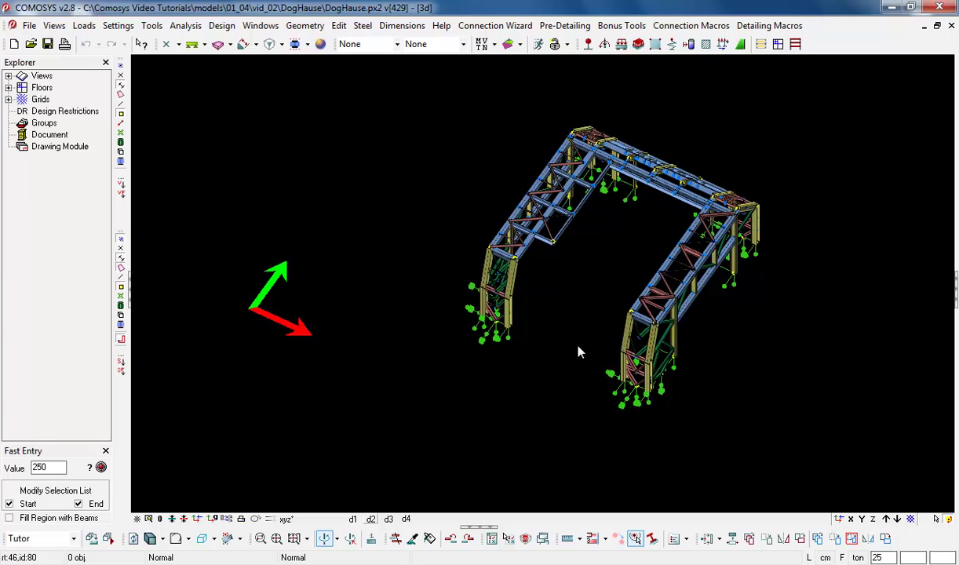
pyautogui.moveTo(581, 359)
pyautogui.mouseDown(button='middle')
pyautogui.moveTo(597, 338)
pyautogui.moveTo(583, 359)
pyautogui.moveTo(591, 332)
pyautogui.moveTo(585, 369)
pyautogui.mouseUp(button='middle')
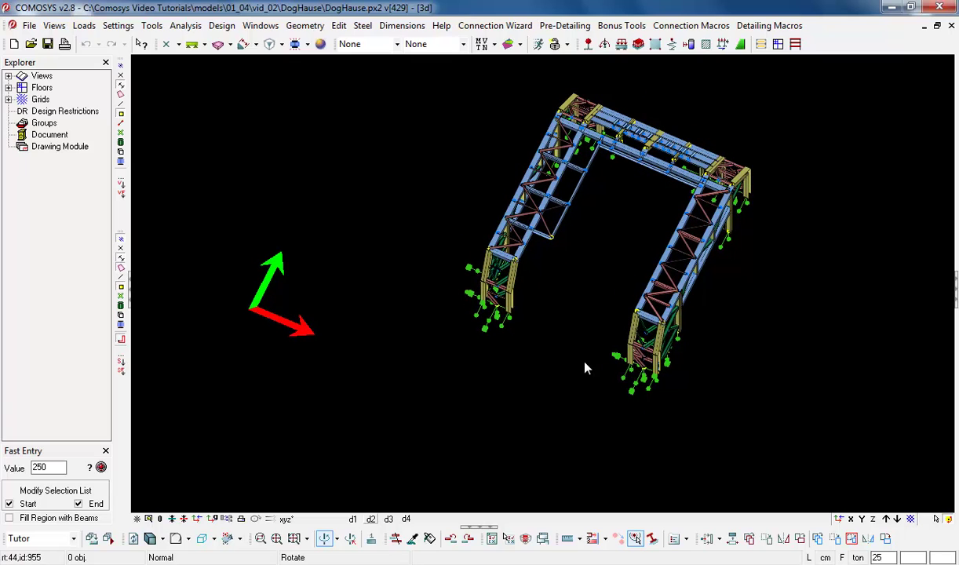
pyautogui.moveTo(585, 369); pyautogui.dragTo(429, 317, button='middle')
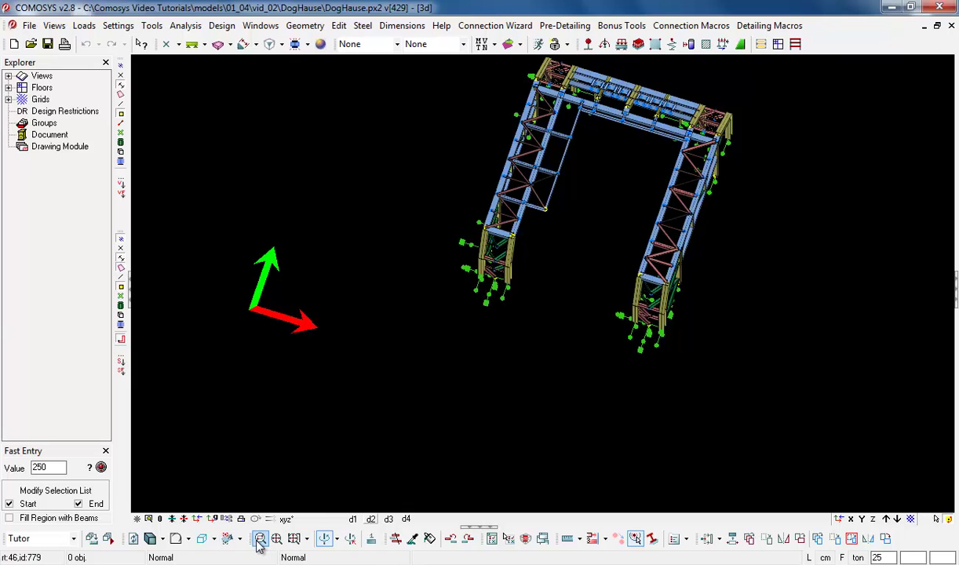
# Step: Float the Zoom toolbar and make the upper-right corner joint (18630, 13510, 25230) the origin of interest
pyautogui.moveTo(255, 539); pyautogui.dragTo(247, 474)
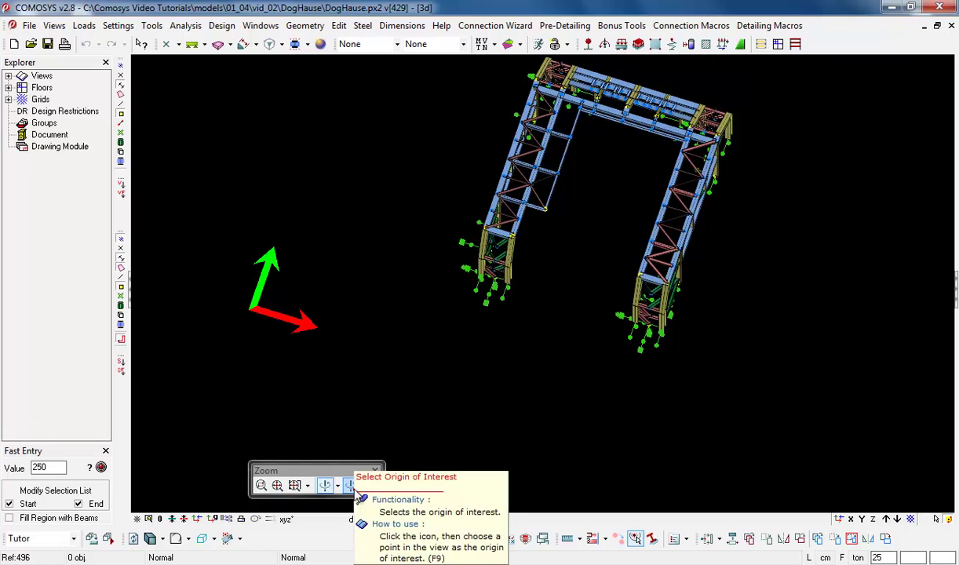
pyautogui.moveTo(317, 474); pyautogui.dragTo(322, 538)
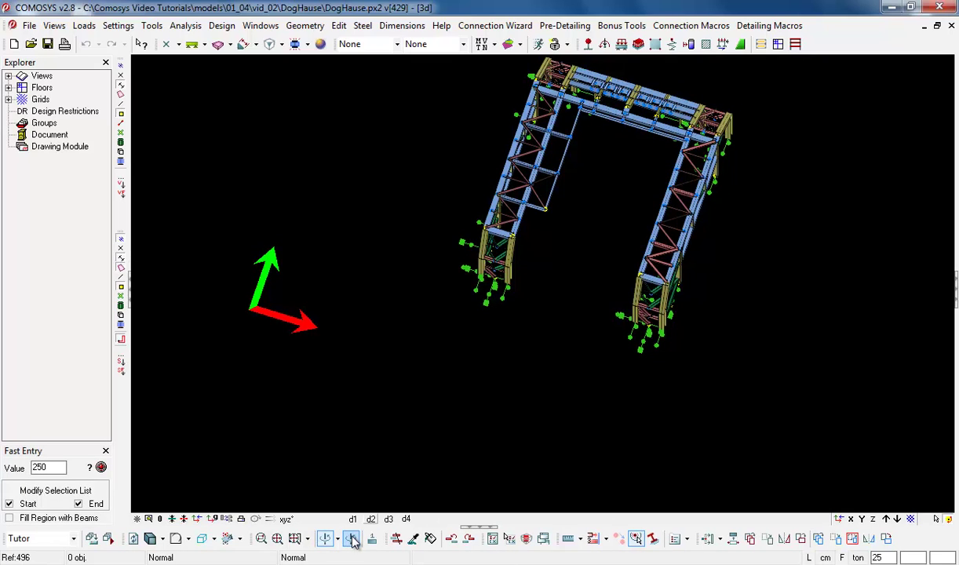
pyautogui.click(353, 540)
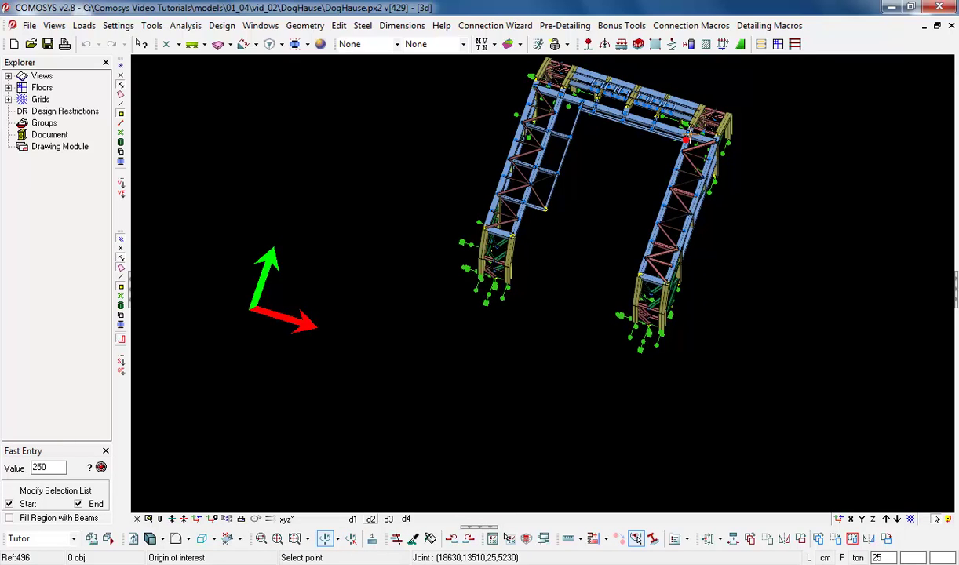
pyautogui.click(661, 131)
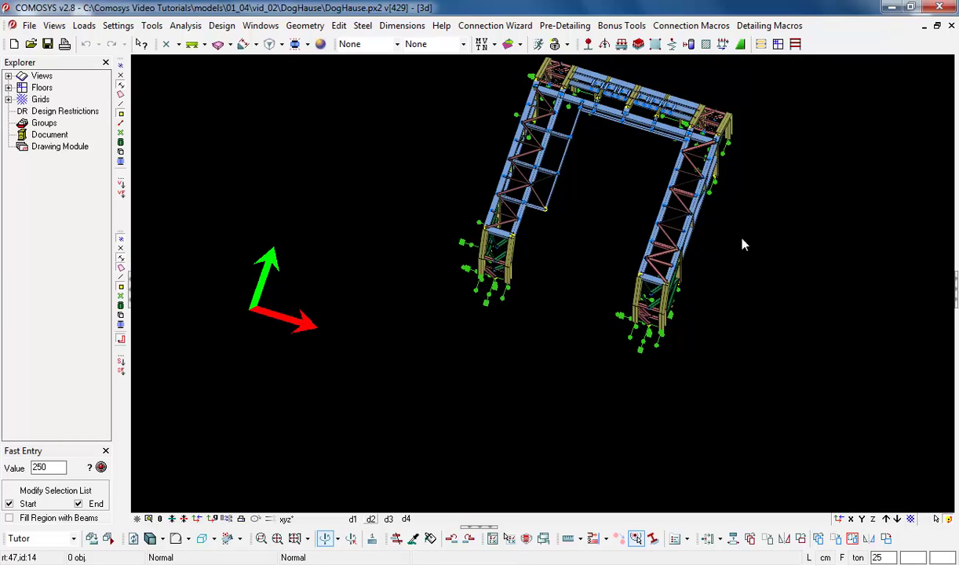
# Step: Orbit the frame around the corner-joint origin to its opposite side and centre it in the view
pyautogui.moveTo(822, 330)
pyautogui.mouseDown(button='middle')
pyautogui.moveTo(742, 322)
pyautogui.moveTo(785, 326)
pyautogui.moveTo(792, 312)
pyautogui.moveTo(777, 308)
pyautogui.moveTo(746, 321)
pyautogui.moveTo(717, 317)
pyautogui.moveTo(741, 322)
pyautogui.mouseUp(button='middle')
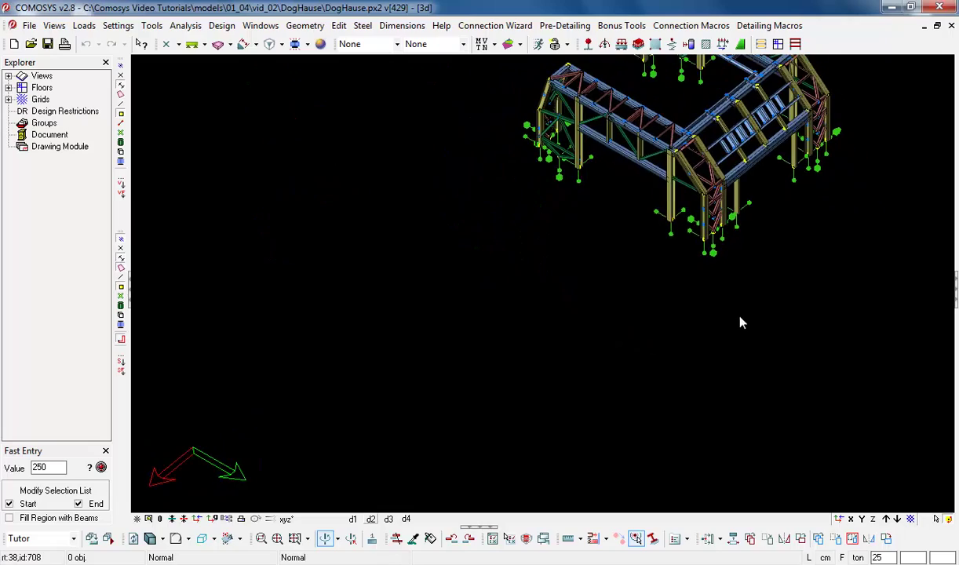
pyautogui.moveTo(747, 281)
pyautogui.keyDown('shift'); pyautogui.mouseDown(button='middle')
pyautogui.moveTo(584, 393)
pyautogui.moveTo(497, 386)
pyautogui.moveTo(551, 403)
pyautogui.moveTo(508, 407)
pyautogui.moveTo(455, 382)
pyautogui.moveTo(497, 390)
pyautogui.moveTo(607, 339)
pyautogui.moveTo(596, 323)
pyautogui.moveTo(648, 332)
pyautogui.moveTo(619, 321)
pyautogui.moveTo(614, 299)
pyautogui.mouseUp(button='middle'); pyautogui.keyUp('shift')
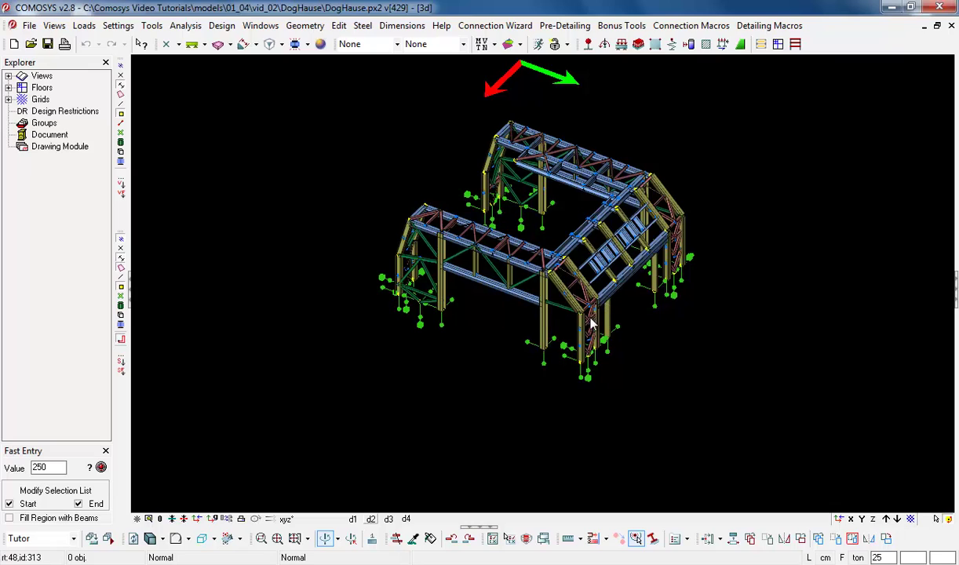
pyautogui.middleClick(486, 247)
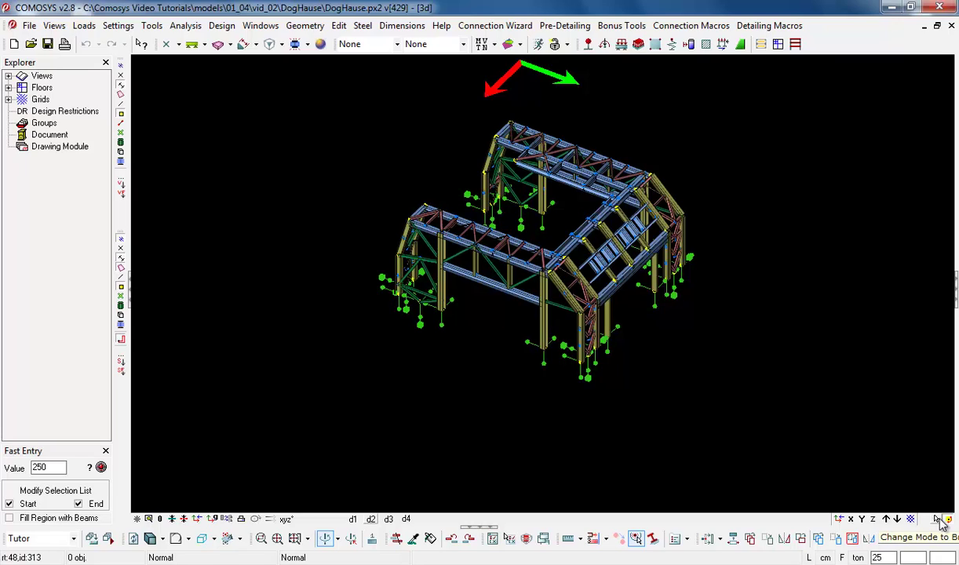
pyautogui.click(939, 518)
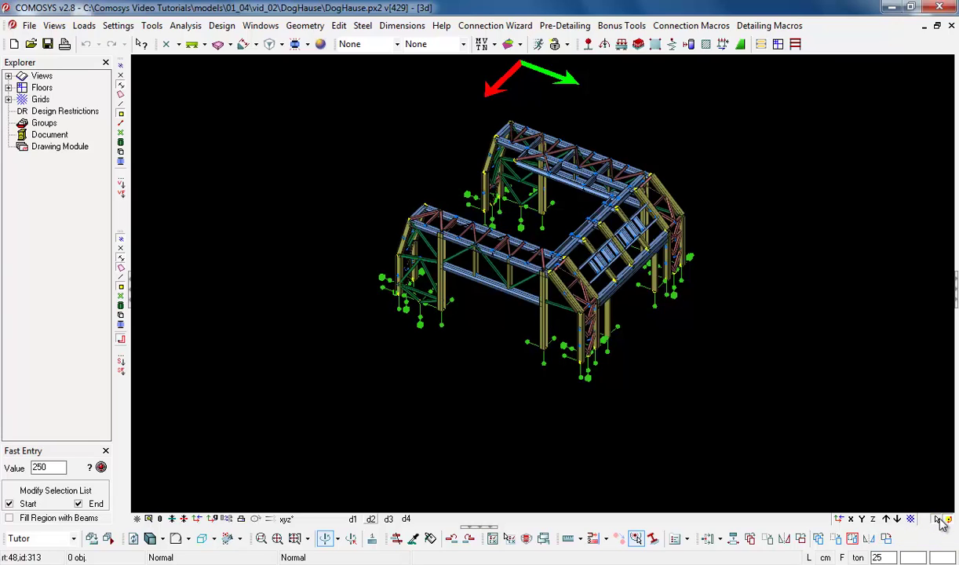
pyautogui.click(524, 272)
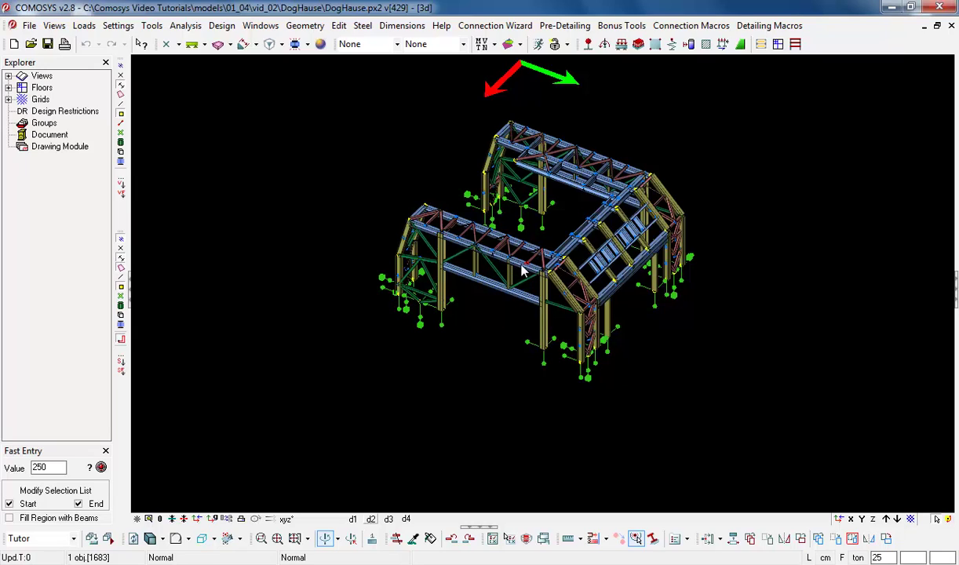
pyautogui.click(534, 264)
pyautogui.click(572, 251)
pyautogui.click(560, 288)
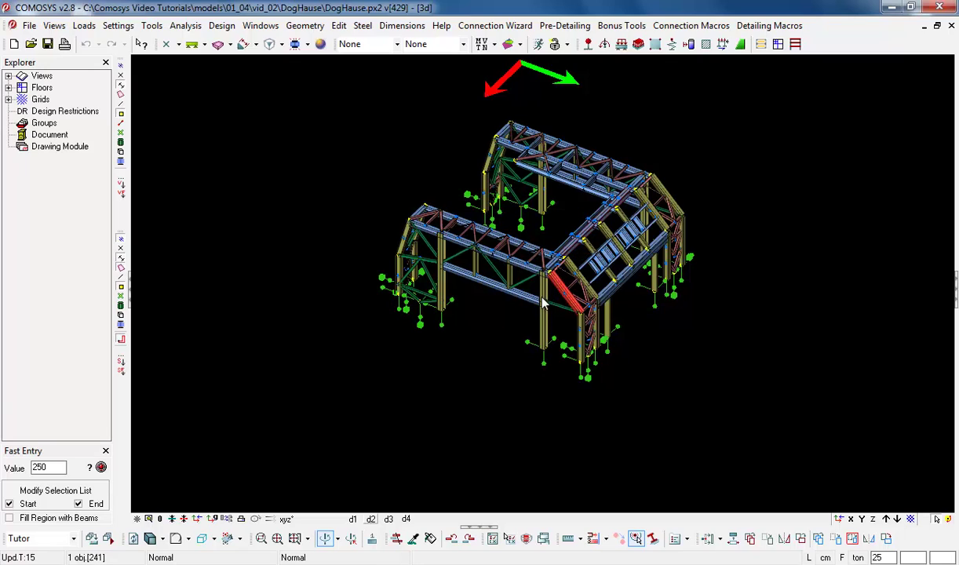
pyautogui.click(511, 292)
pyautogui.click(544, 311)
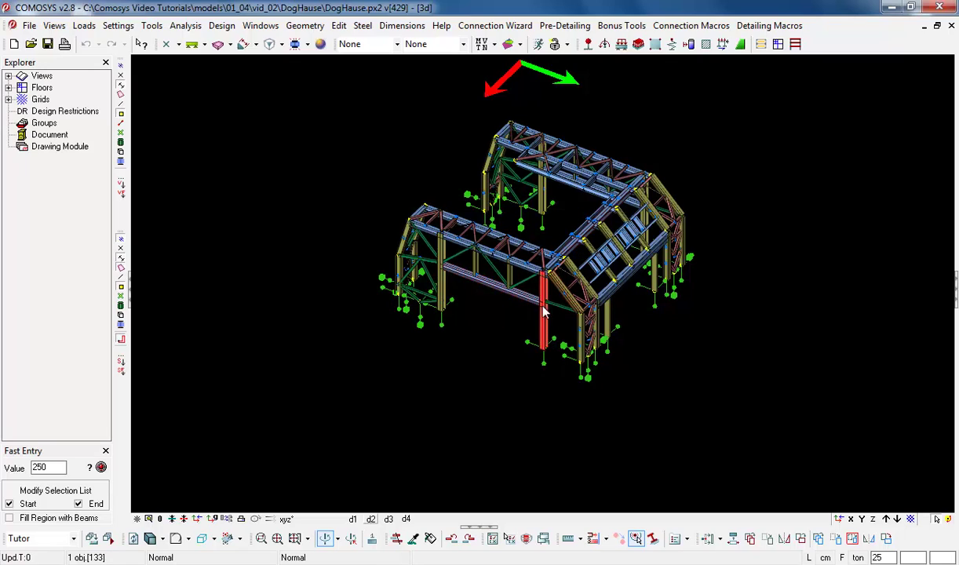
pyautogui.hotkey('ctrl', 'a')
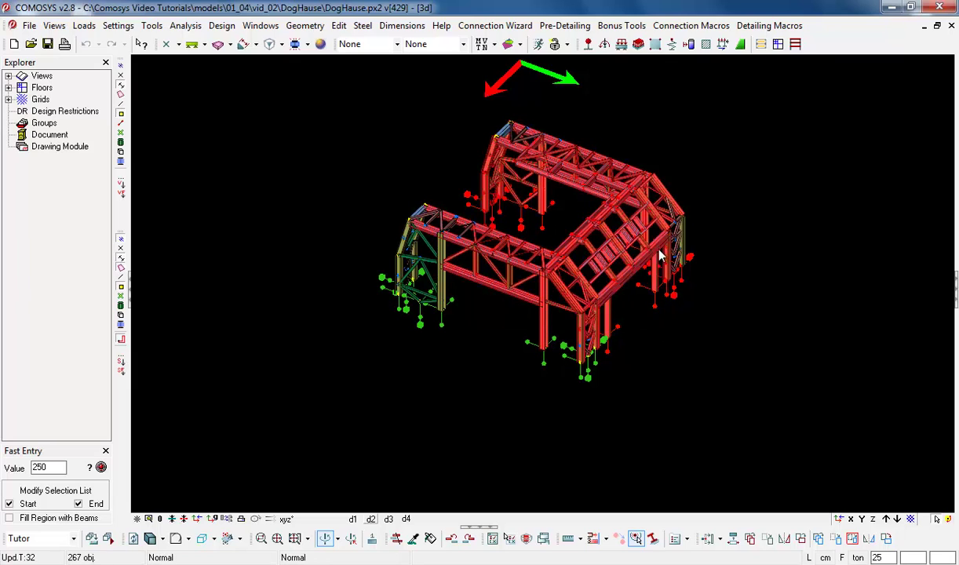
pyautogui.press('Escape')
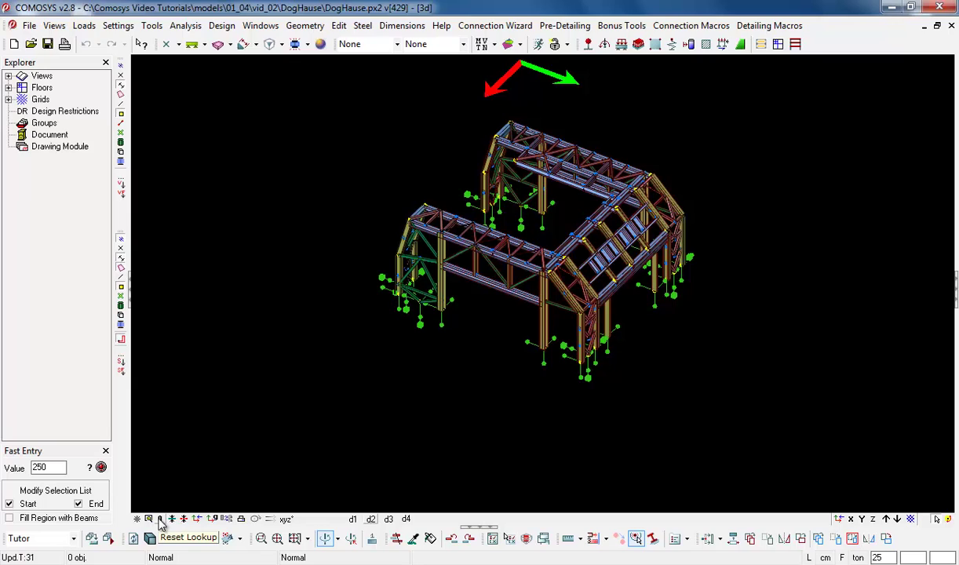
# Step: Reset the lookup so the view faces the whole steel frame straight on
pyautogui.click(160, 521)
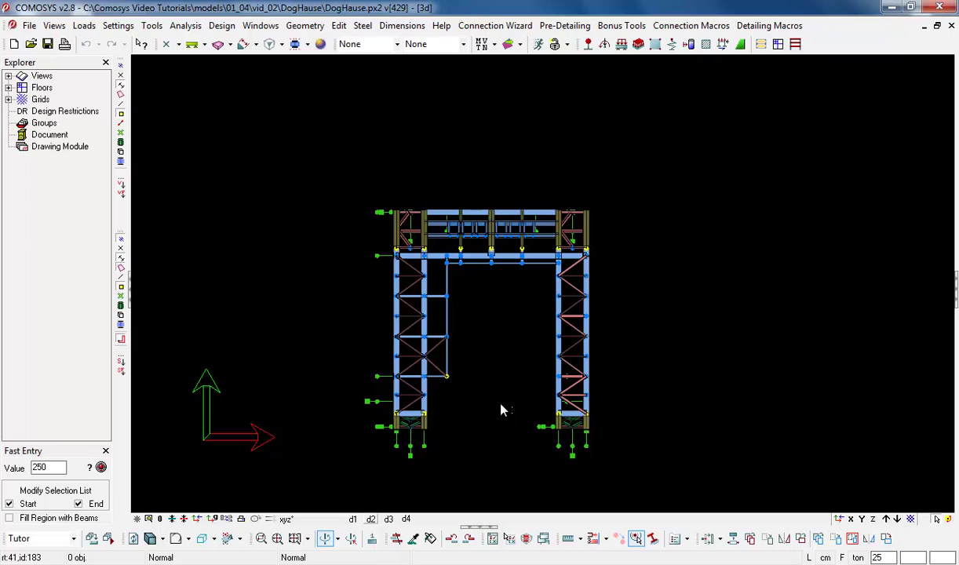
# Step: Orbit to an angled view, pick a beam then a column, deselect, and switch to top view (Z)
pyautogui.moveTo(503, 409)
pyautogui.mouseDown(button='middle')
pyautogui.moveTo(493, 382)
pyautogui.moveTo(455, 360)
pyautogui.moveTo(464, 308)
pyautogui.mouseUp(button='middle')
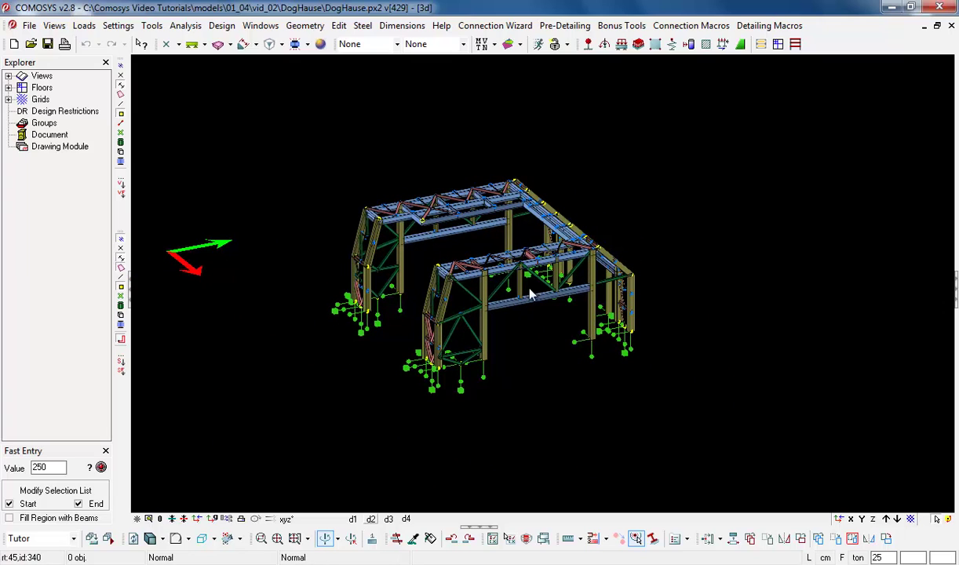
pyautogui.click(533, 306)
pyautogui.click(484, 334)
pyautogui.click(530, 336)
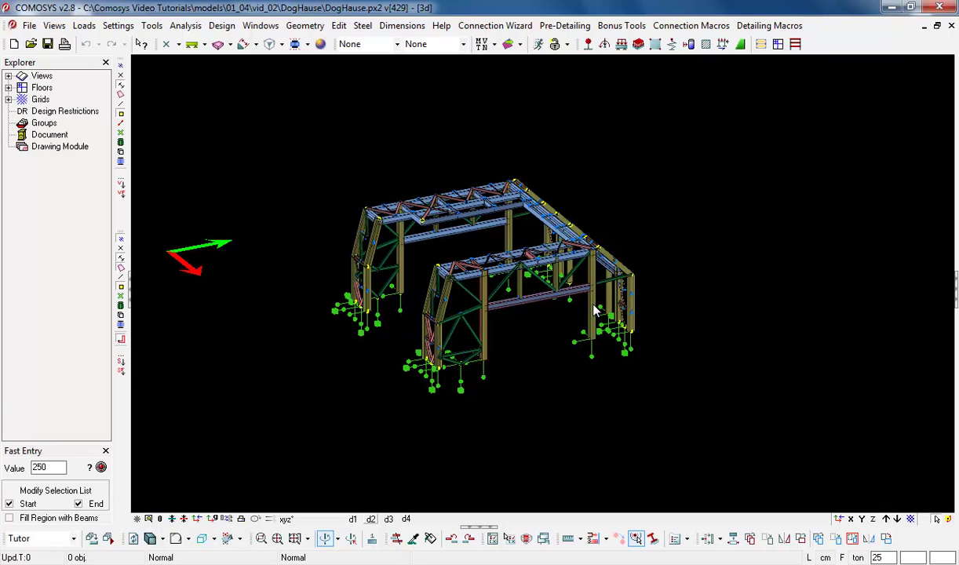
pyautogui.press('z')
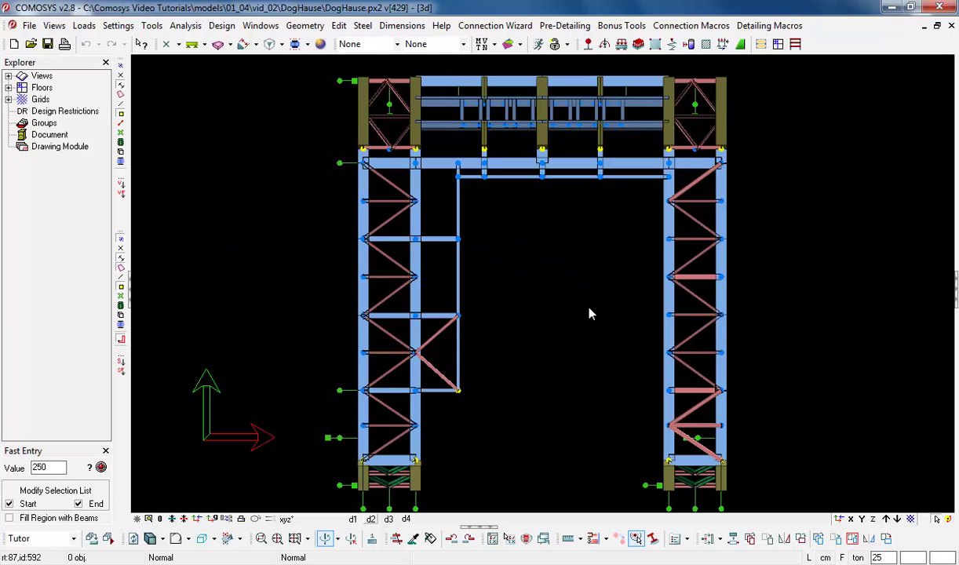